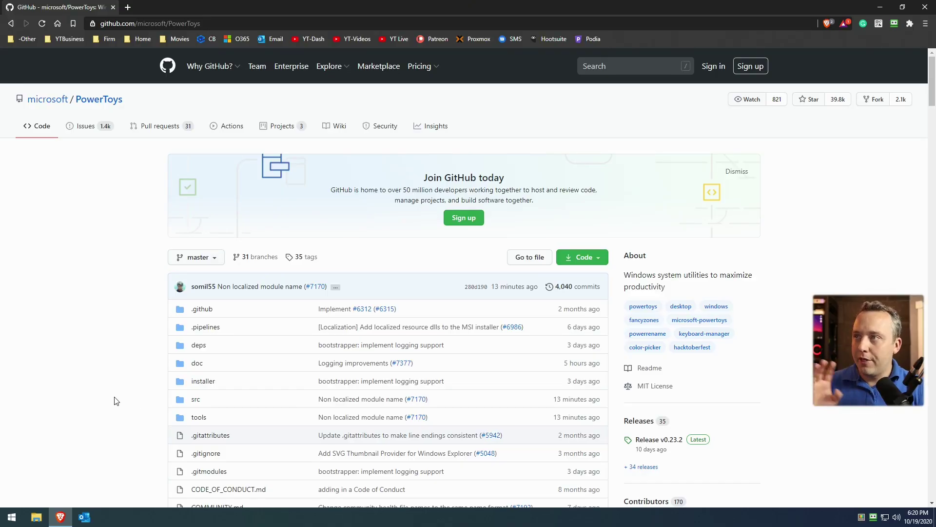
# Scroll the PowerToys README past the file list and Overview to the Current PowerToy Utilities list
pyautogui.scroll(-12, 117, 384)
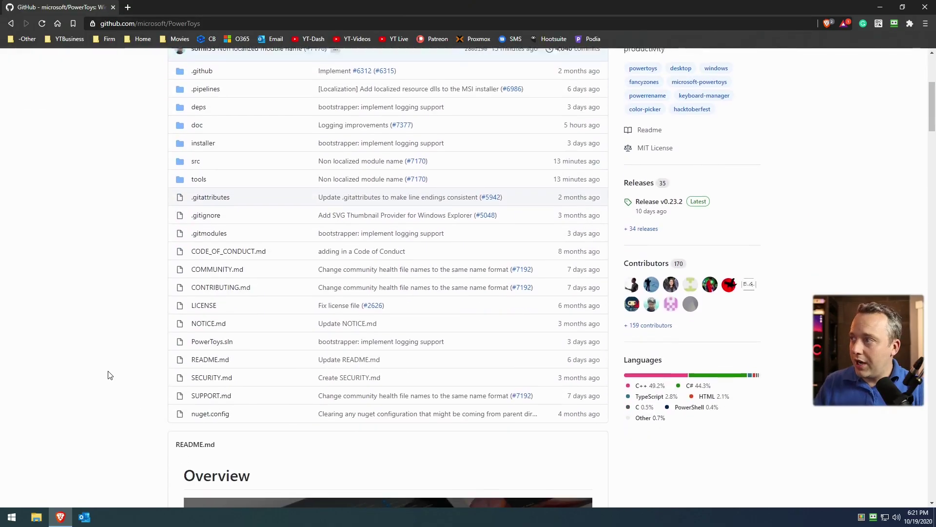
pyautogui.scroll(-6, 109, 374)
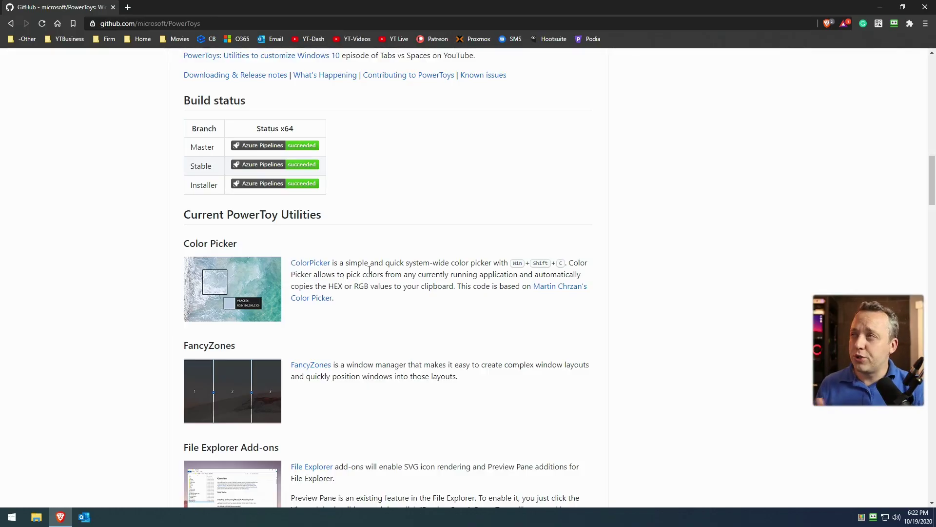
pyautogui.scroll(-3, 368, 269)
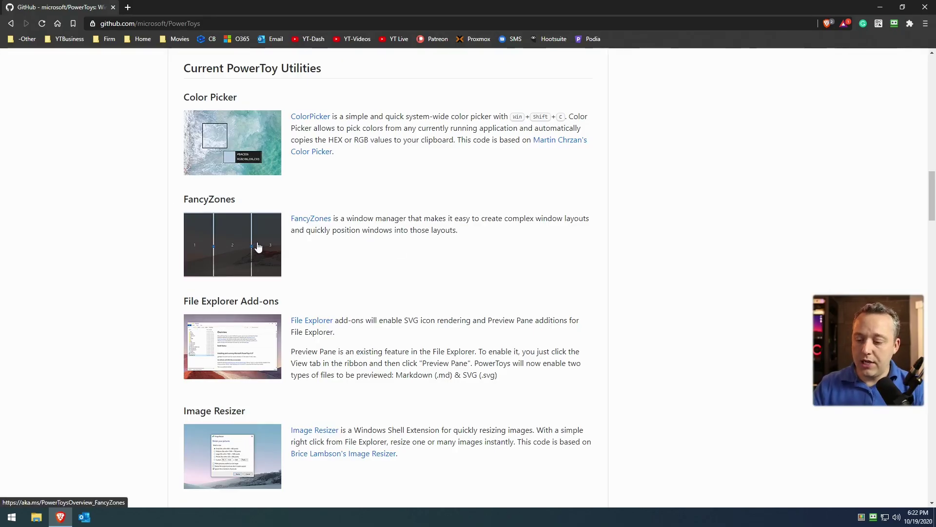
# Open the FancyZones editor with Win+` and start a new custom layout from the Custom tab
pyautogui.press('super+grave')
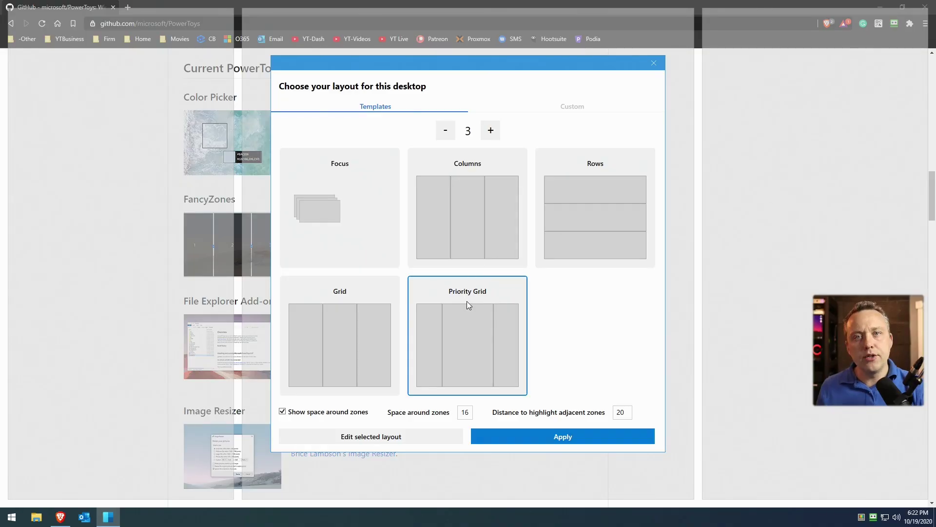
pyautogui.click(554, 113)
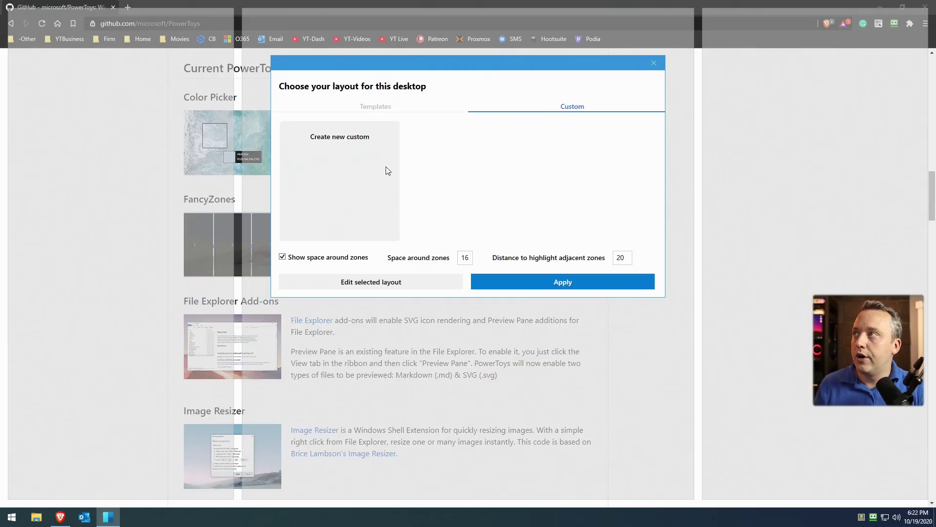
pyautogui.click(354, 174)
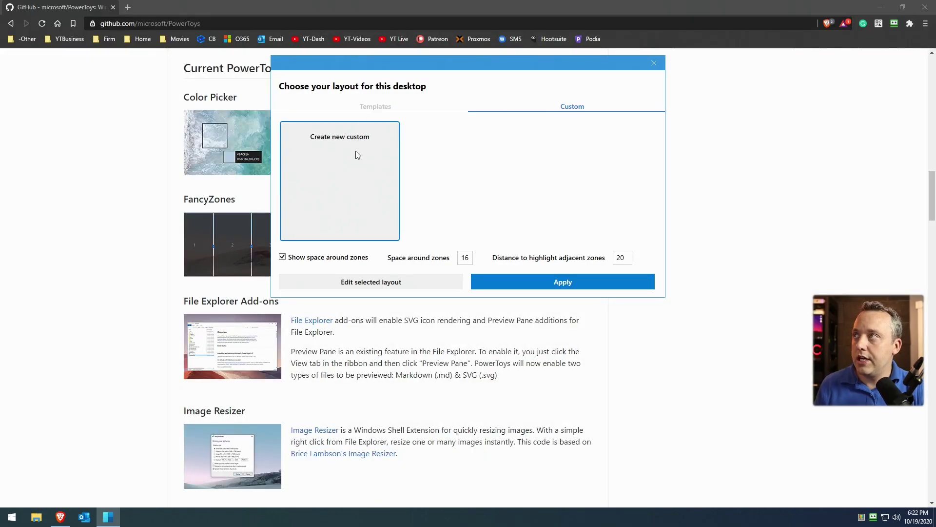
# Start editing the new custom layout and add three zones
pyautogui.click(399, 273)
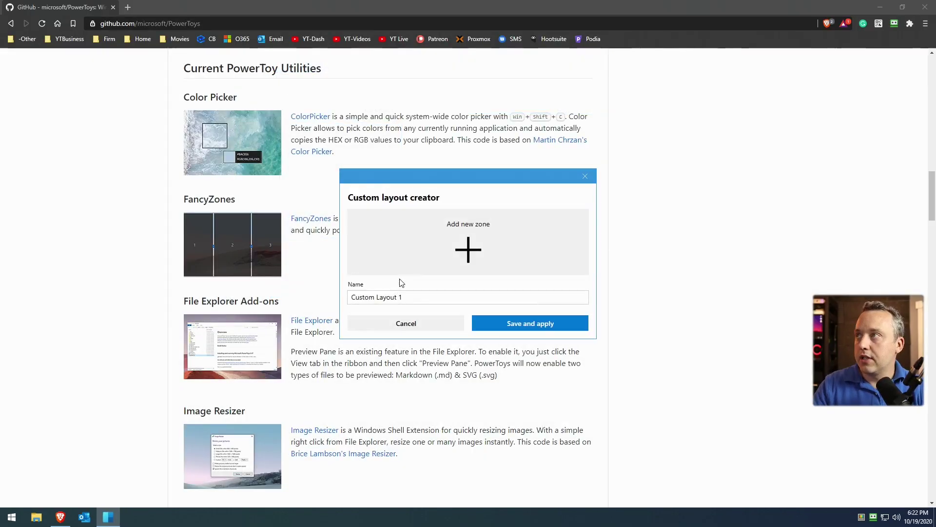
pyautogui.click(448, 251)
pyautogui.click(455, 249)
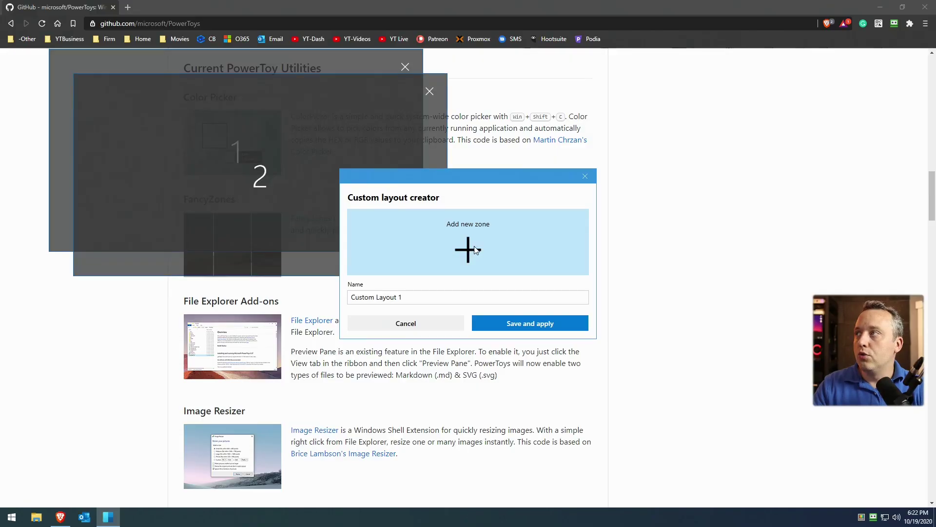
pyautogui.click(456, 250)
# Arrange the zones: zone 1 as a full-height left zone, zones 2 and 3 stacked on the right
pyautogui.moveTo(300, 153); pyautogui.dragTo(764, 360)
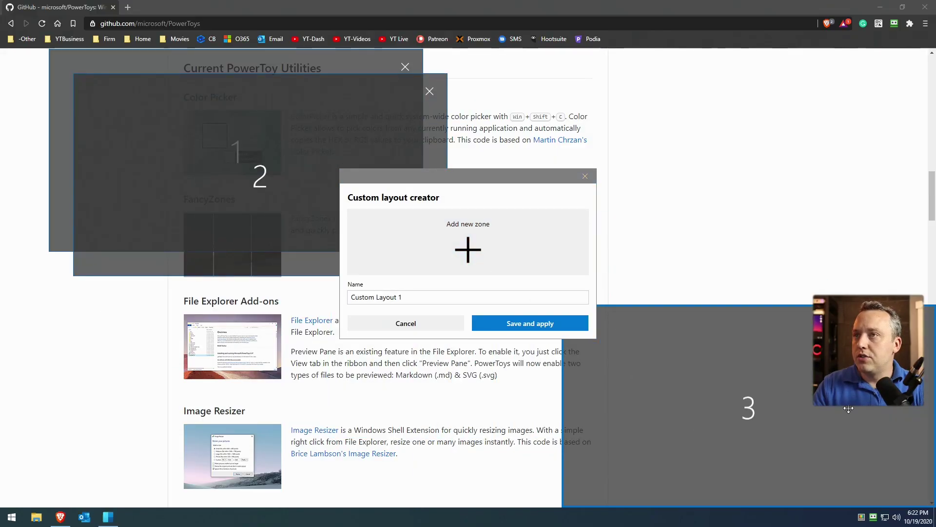
pyautogui.moveTo(271, 126); pyautogui.dragTo(799, 93)
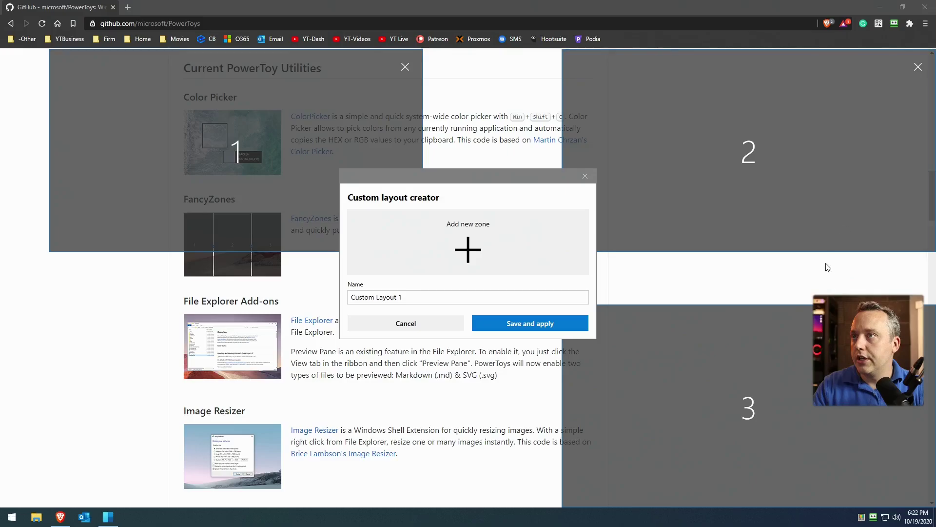
pyautogui.moveTo(824, 252); pyautogui.dragTo(821, 293)
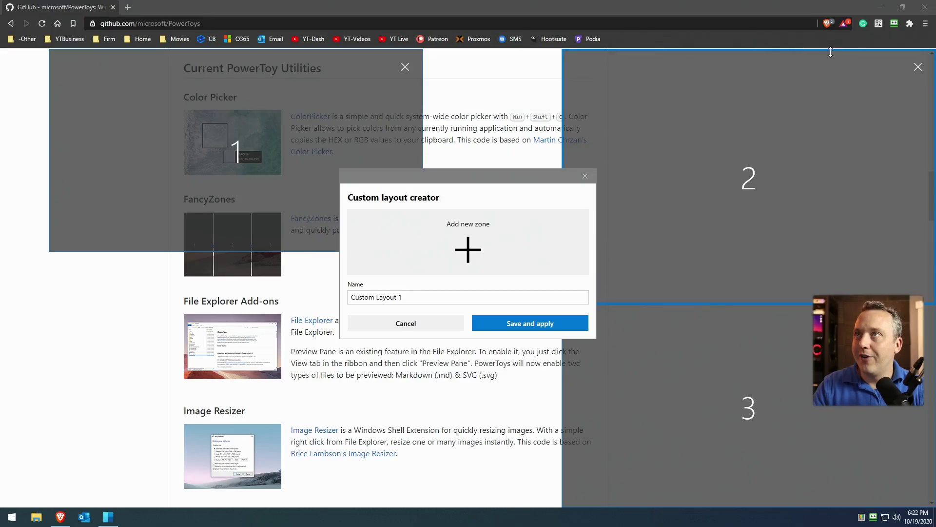
pyautogui.moveTo(834, 35); pyautogui.dragTo(833, 0)
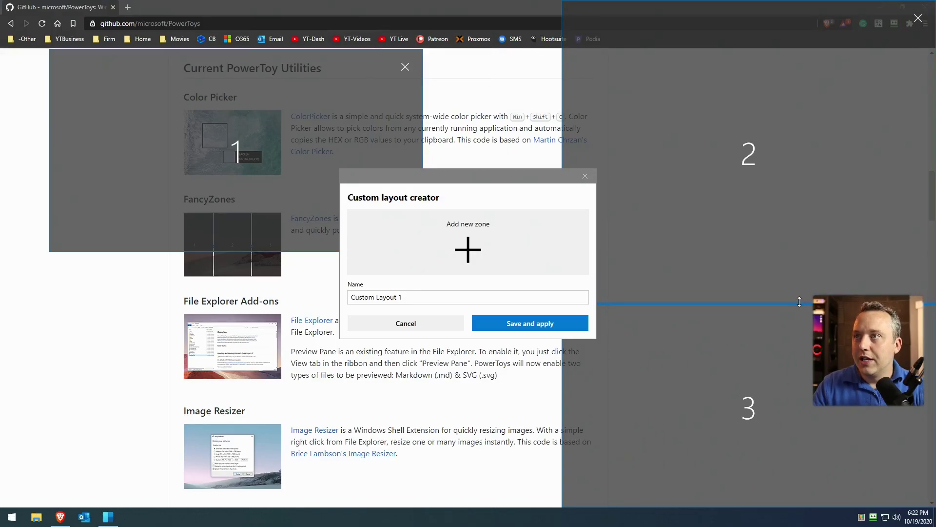
pyautogui.moveTo(801, 302); pyautogui.dragTo(801, 255)
pyautogui.moveTo(299, 183); pyautogui.dragTo(250, 135)
pyautogui.moveTo(445, 179); pyautogui.dragTo(727, 146)
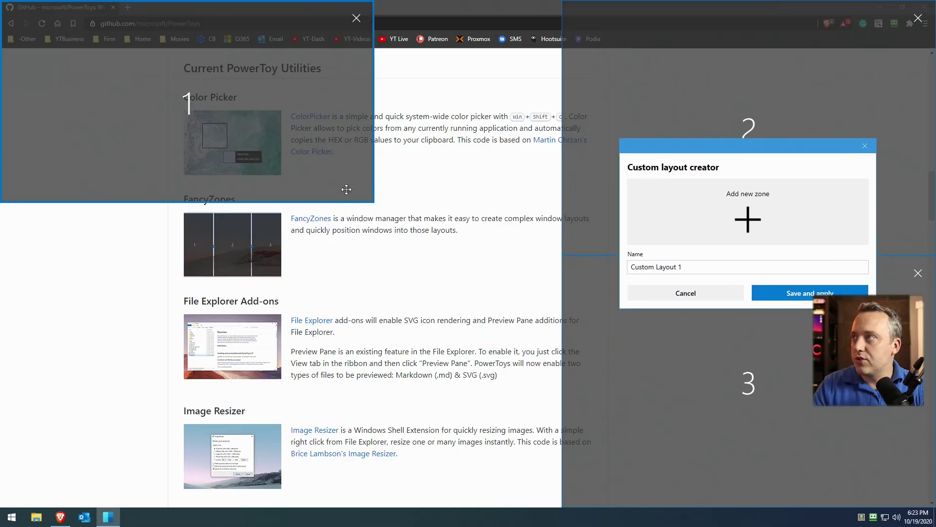
pyautogui.moveTo(376, 206); pyautogui.dragTo(557, 520)
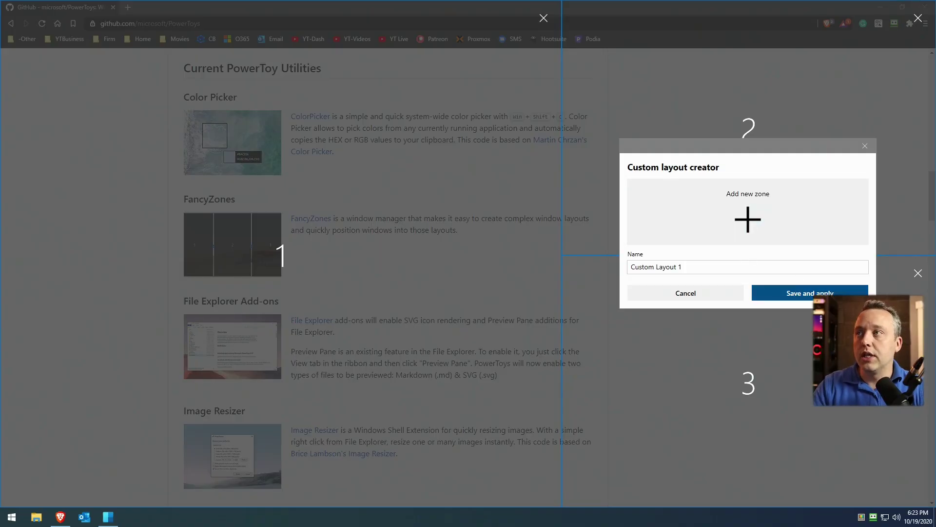
# Save and apply the custom layout, then snap the browser to the left and right halves
pyautogui.click(800, 293)
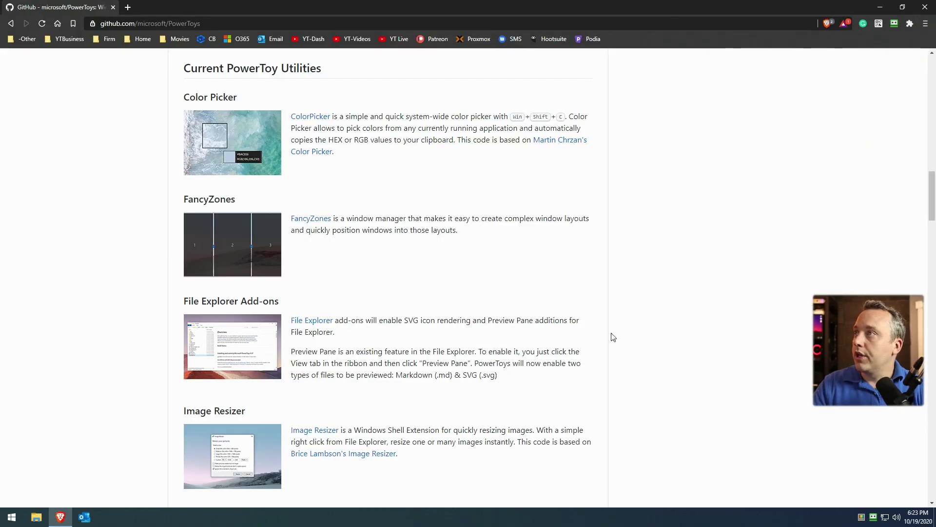
pyautogui.moveTo(484, 5); pyautogui.dragTo(2, 161)
pyautogui.moveTo(235, 2); pyautogui.dragTo(933, 151)
# Drag the browser into the full-height left zone and then the bottom-right zone
pyautogui.moveTo(724, 14); pyautogui.dragTo(599, 213)
pyautogui.moveTo(771, 9); pyautogui.dragTo(327, 152)
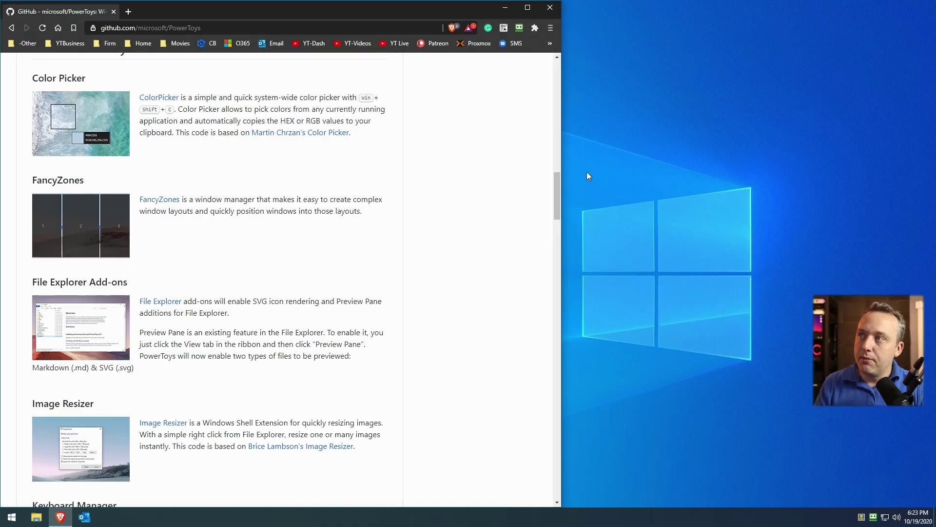
pyautogui.moveTo(334, 18); pyautogui.dragTo(746, 380)
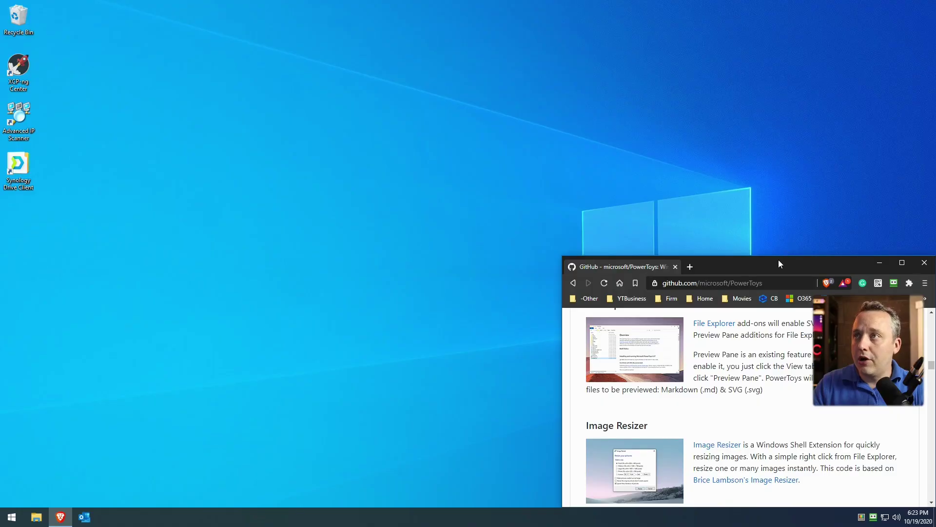
# Maximize the browser with Win+Up, then close it
pyautogui.press('super+Up')
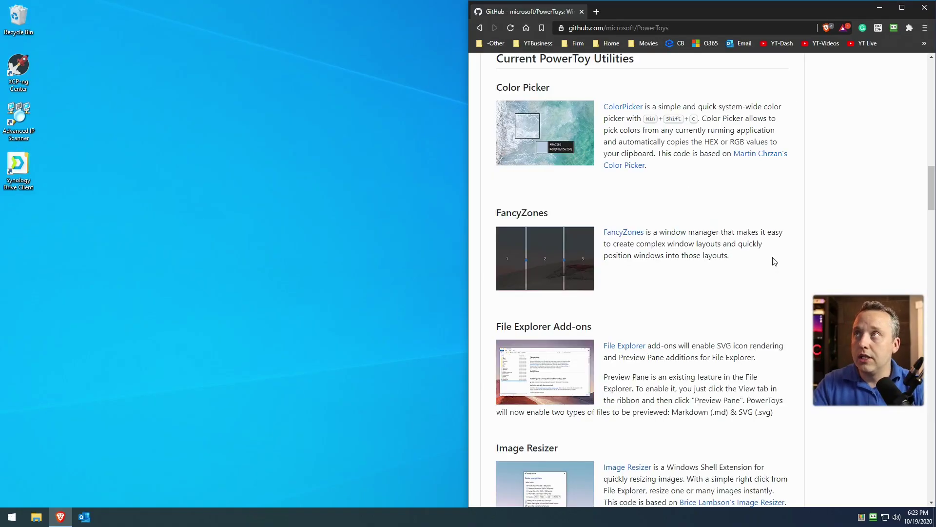
pyautogui.press('super+Up')
pyautogui.press('super+Up')
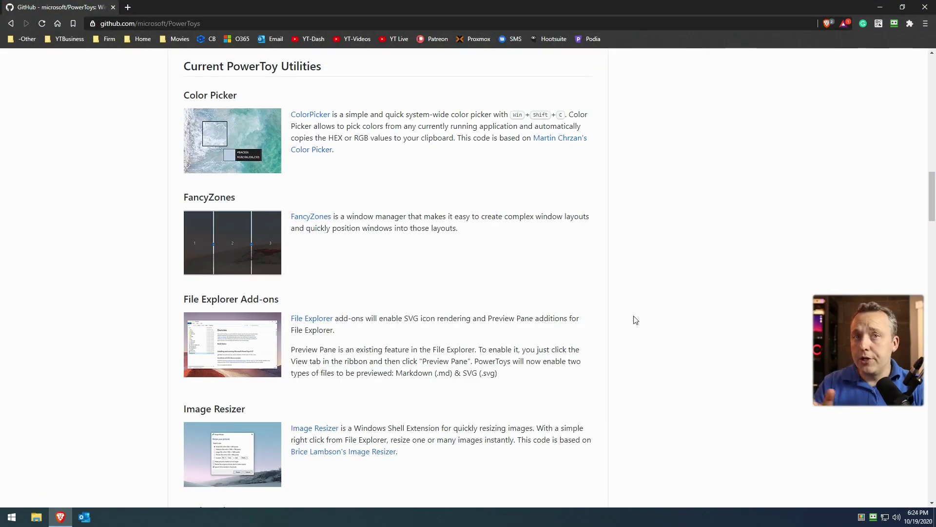
pyautogui.click(918, 7)
# Open PowerToys Settings from the tray icon on the FancyZones page and maximize it
pyautogui.rightClick(861, 517)
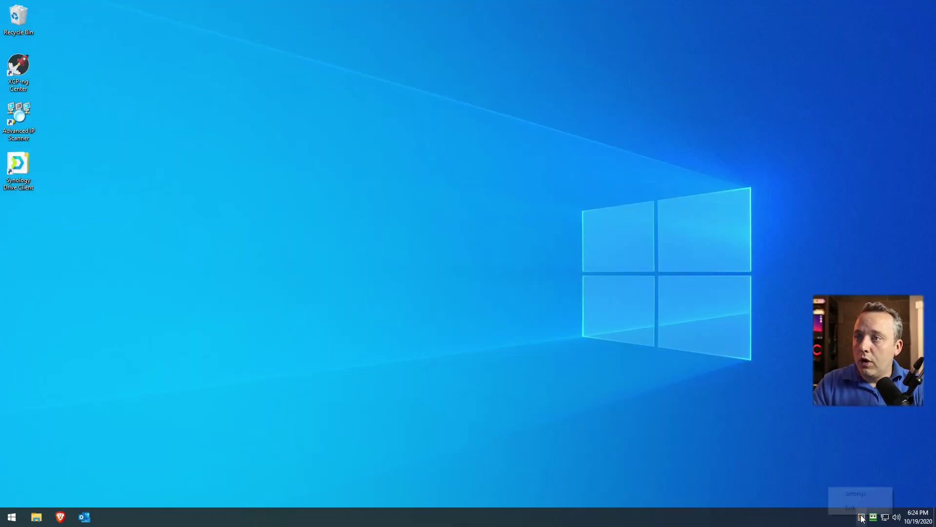
pyautogui.click(856, 493)
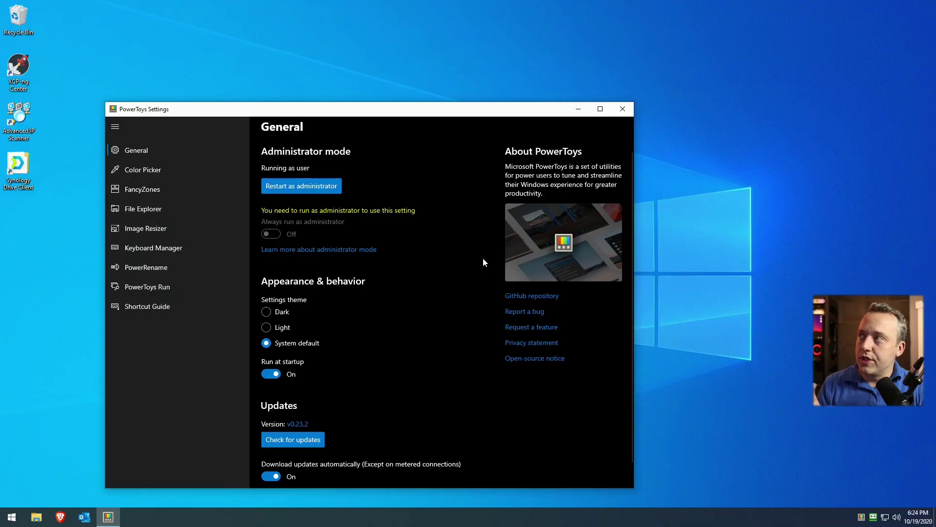
pyautogui.click(135, 192)
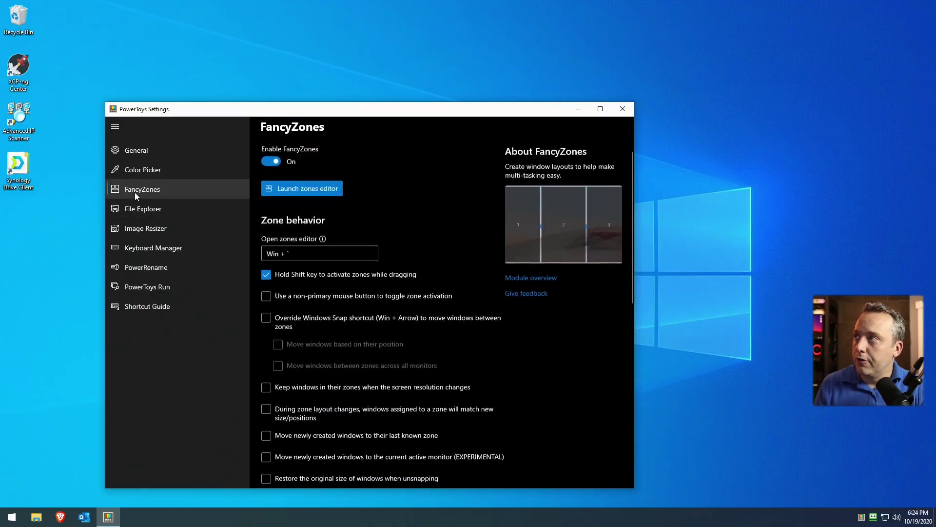
pyautogui.doubleClick(273, 111)
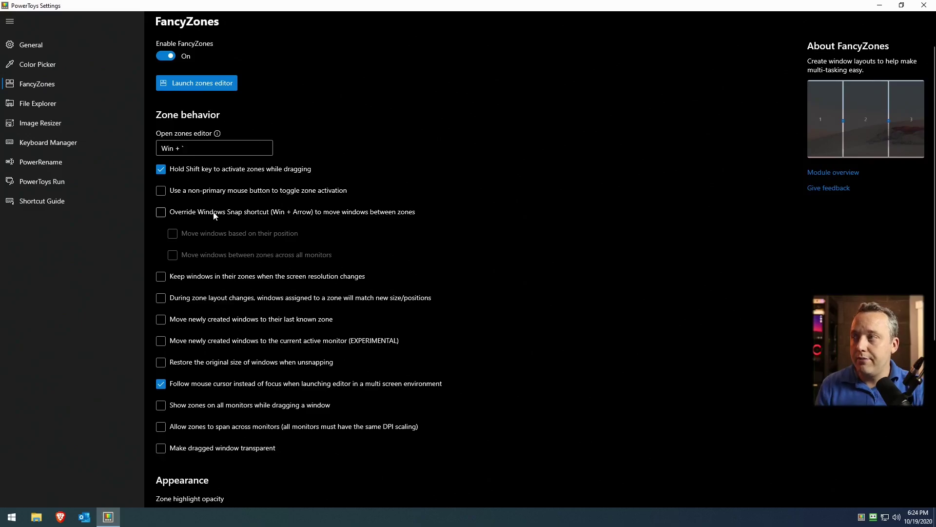
# Try Win+Arrow snapping on the settings window, ending maximized again
pyautogui.press('super+Right')
pyautogui.press('super+Up')
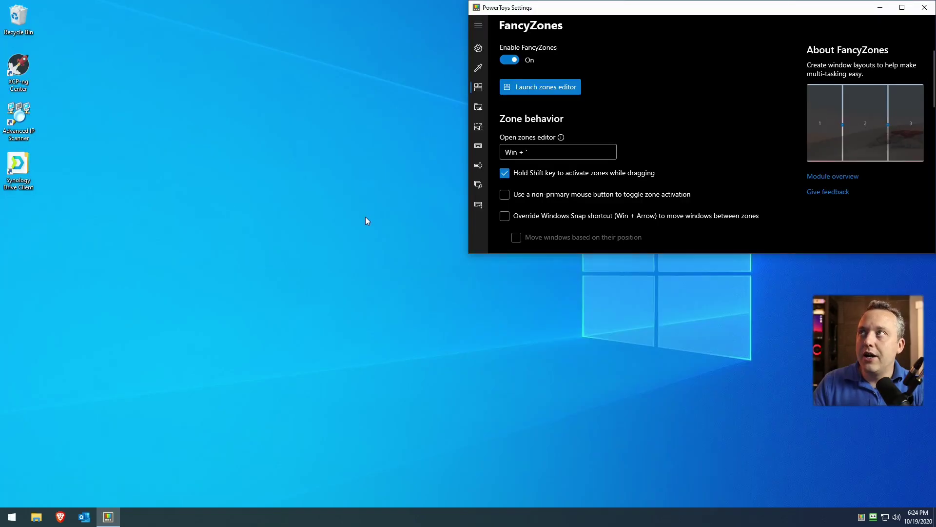
pyautogui.press('super+Up')
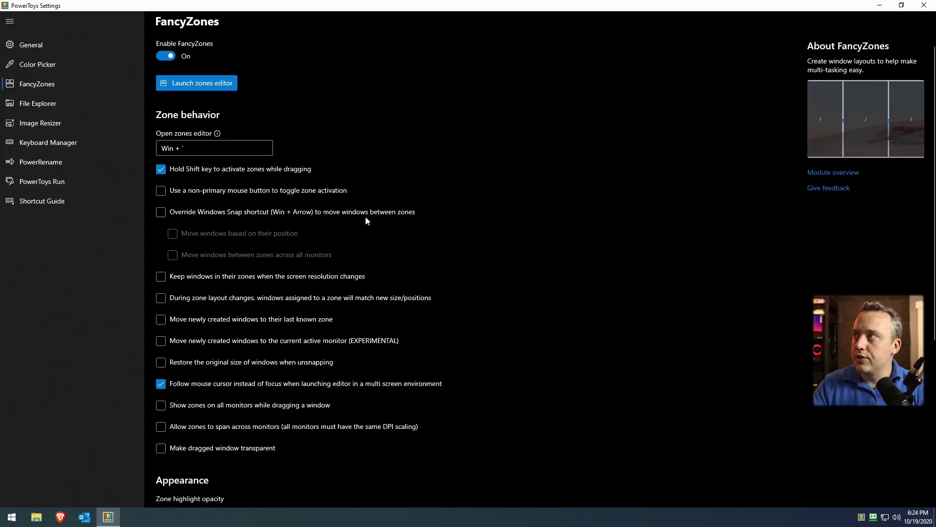
# Enable Override Windows Snap, Move windows based on their position, and cross-monitor zone moves
pyautogui.click(302, 213)
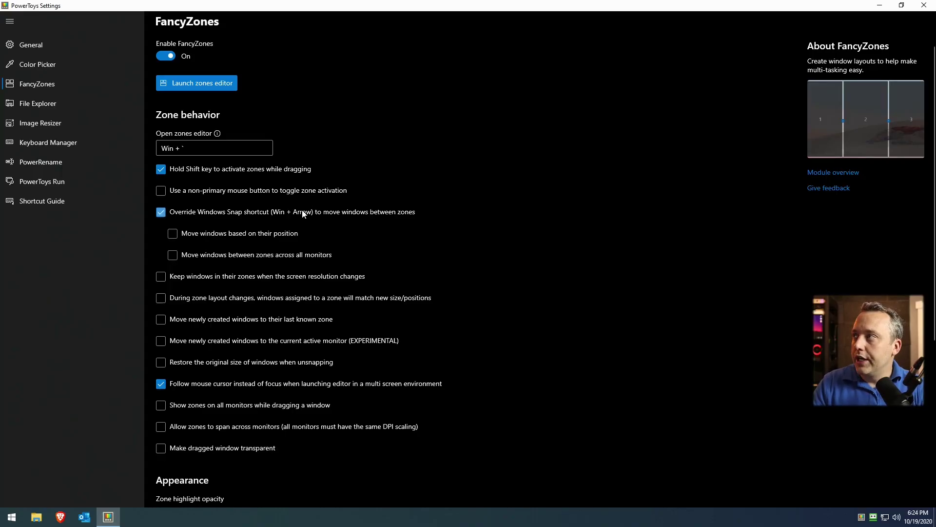
pyautogui.click(225, 236)
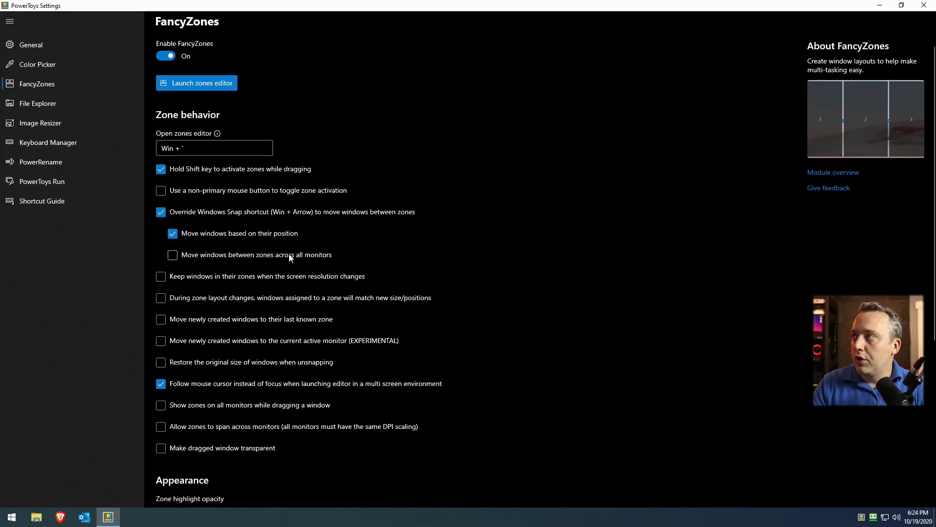
pyautogui.click(262, 253)
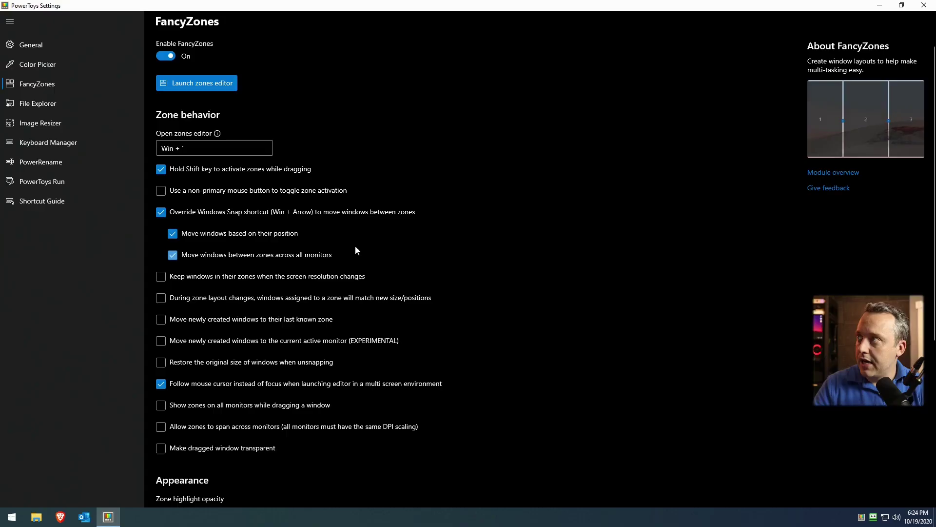
# Cycle the settings window through the zones with Win+Arrow, ending in the full-height left zone
pyautogui.press('super+Down')
pyautogui.press('super+Right')
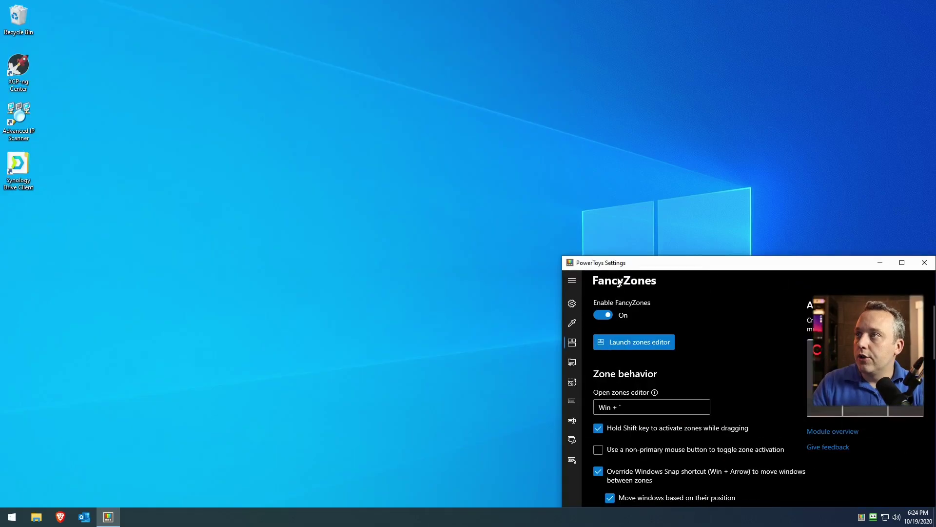
pyautogui.press('super+Up')
pyautogui.press('super+Left')
pyautogui.press('super+Right')
pyautogui.press('super+Up')
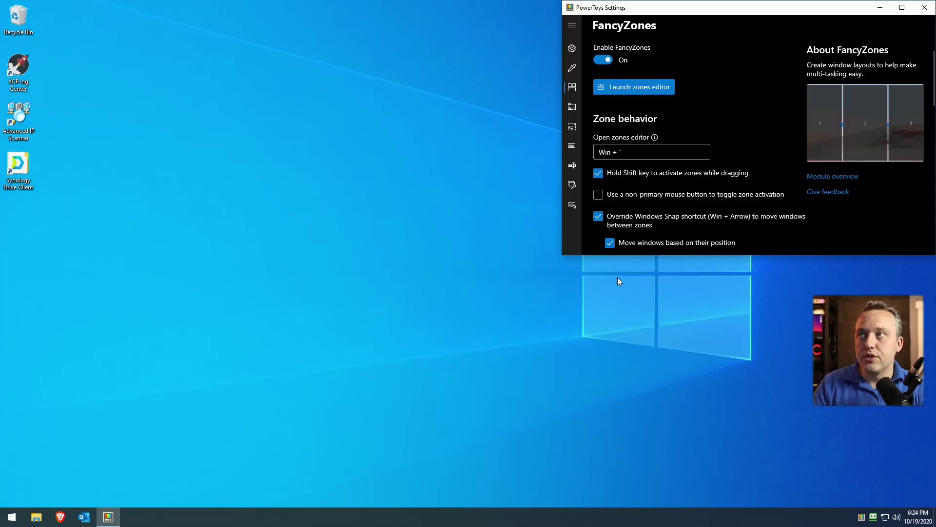
pyautogui.press('super+Left')
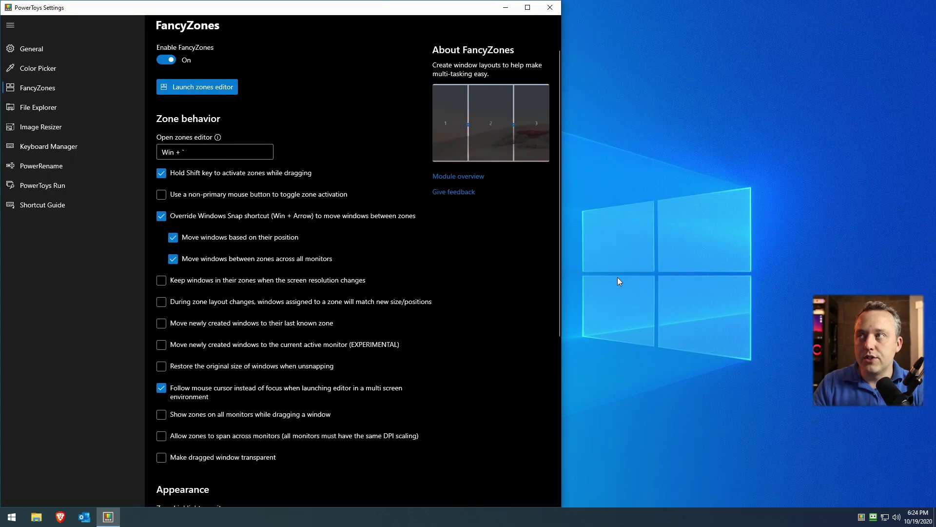
# Maximize the settings window, tick 'Make dragged window transparent', and click into the Excluded apps box
pyautogui.doubleClick(361, 13)
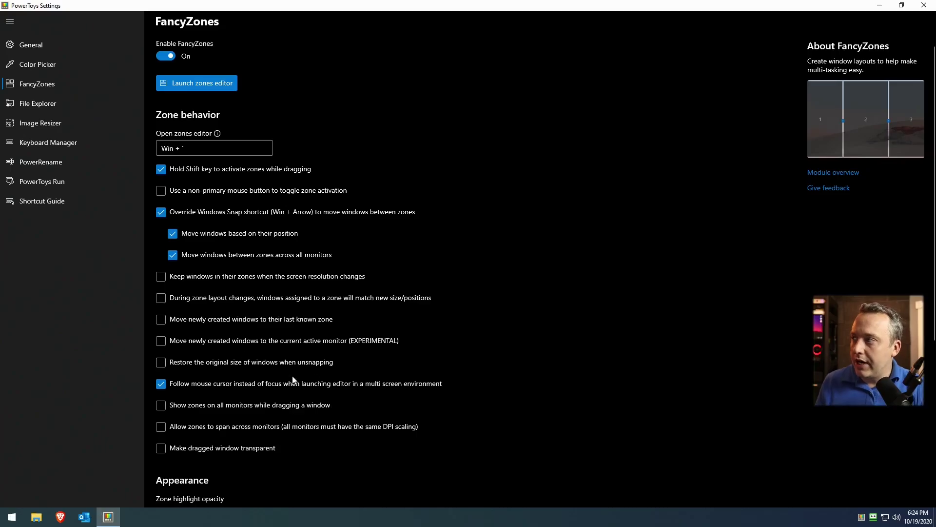
pyautogui.scroll(-5, 295, 379)
pyautogui.click(182, 240)
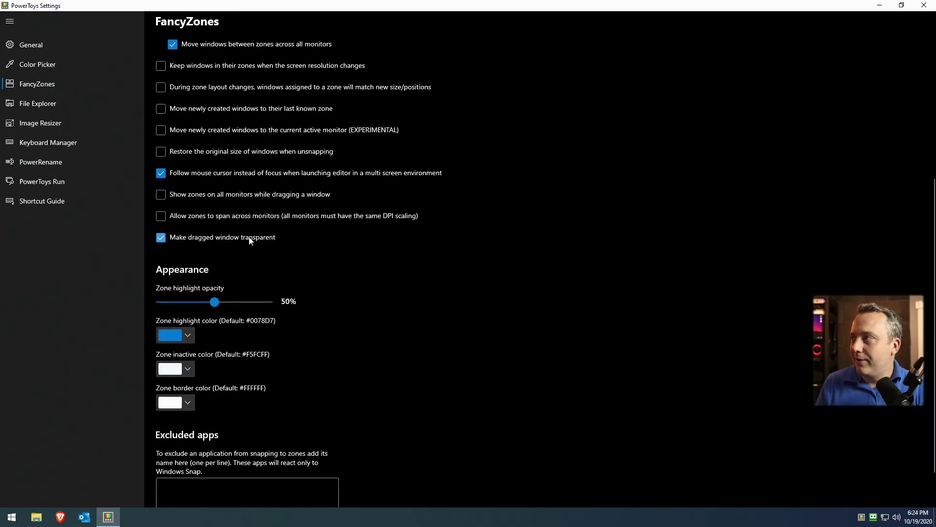
pyautogui.scroll(-1, 249, 238)
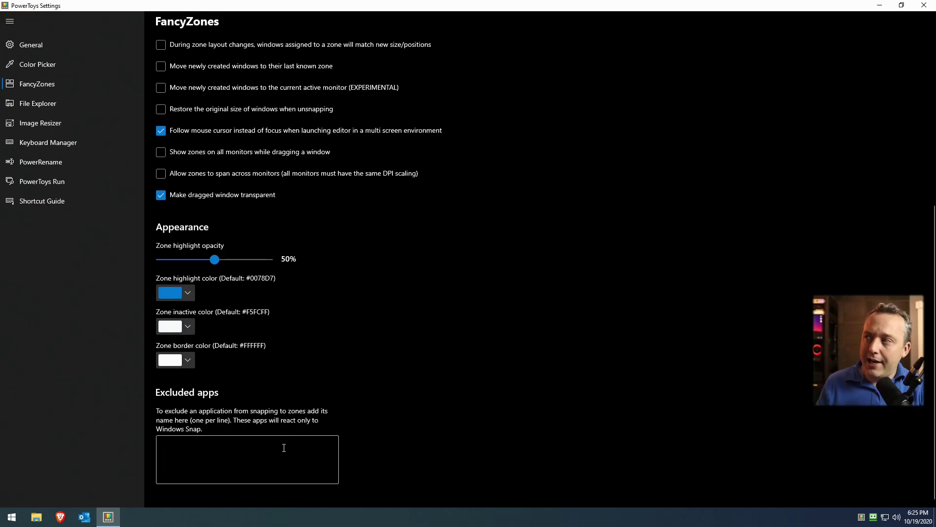
pyautogui.click(268, 451)
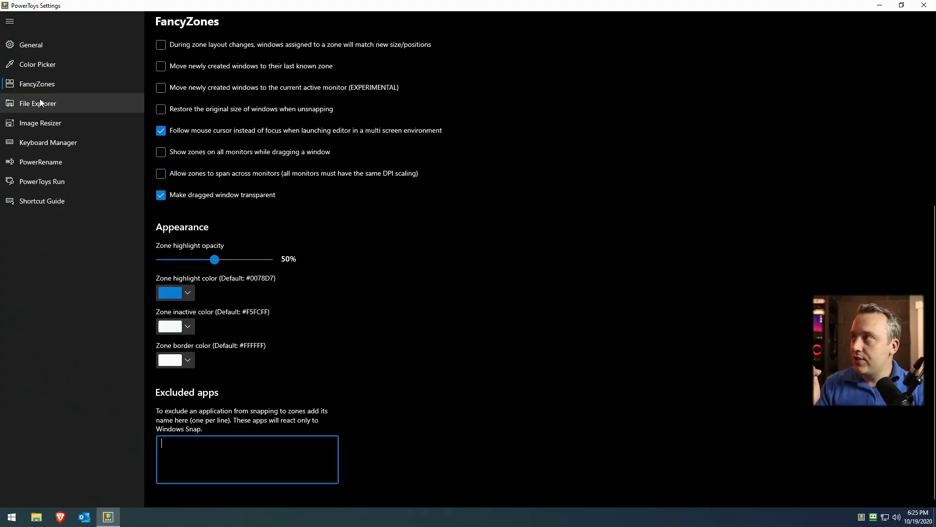
# View the File Explorer preview settings, then the Image Resizer page with its size presets
pyautogui.click(28, 109)
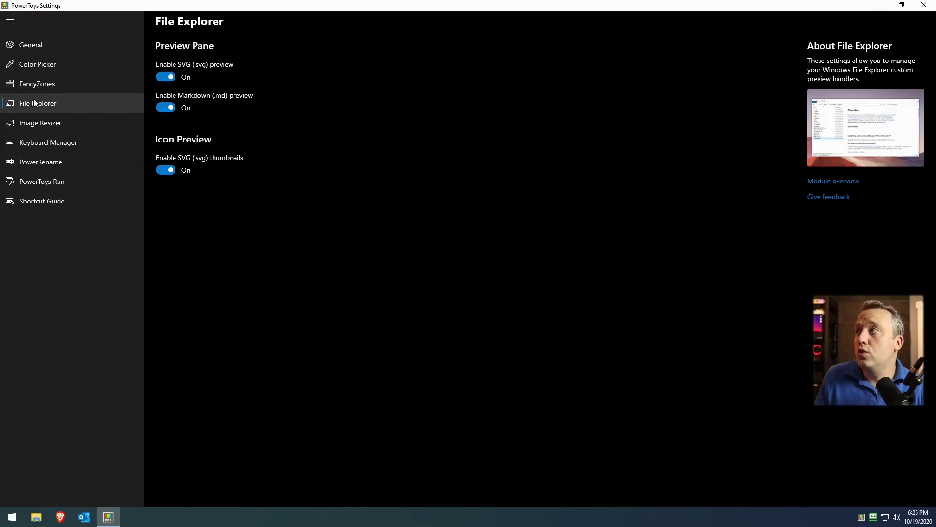
pyautogui.click(52, 123)
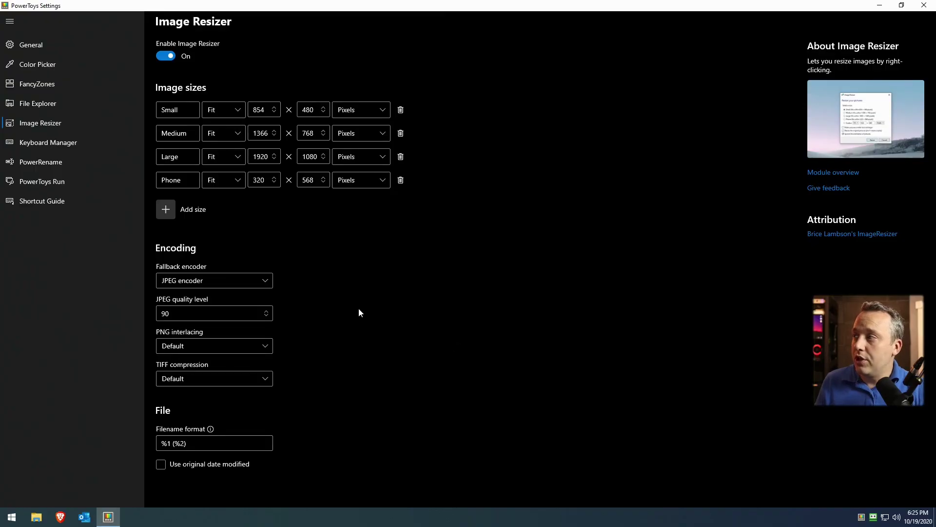
# Show the Keyboard Manager page, briefly visiting General before returning to it
pyautogui.click(48, 144)
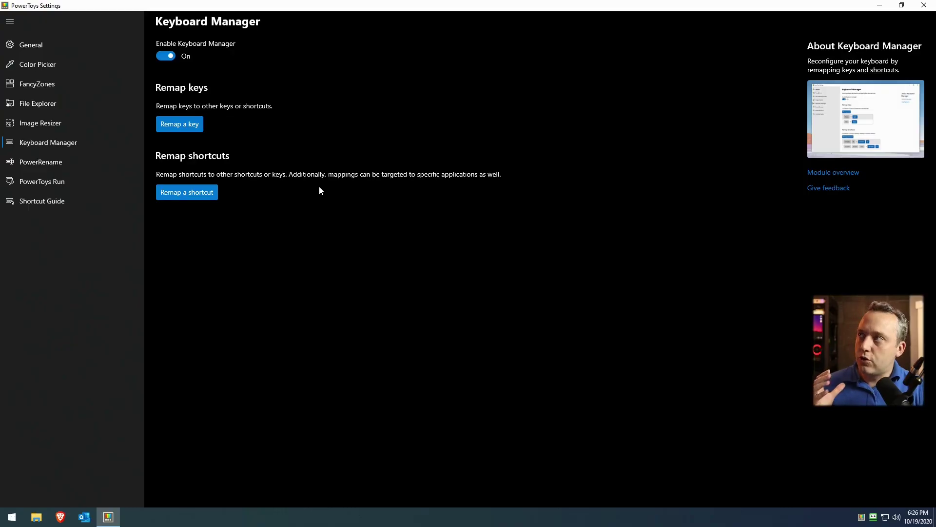
pyautogui.click(40, 46)
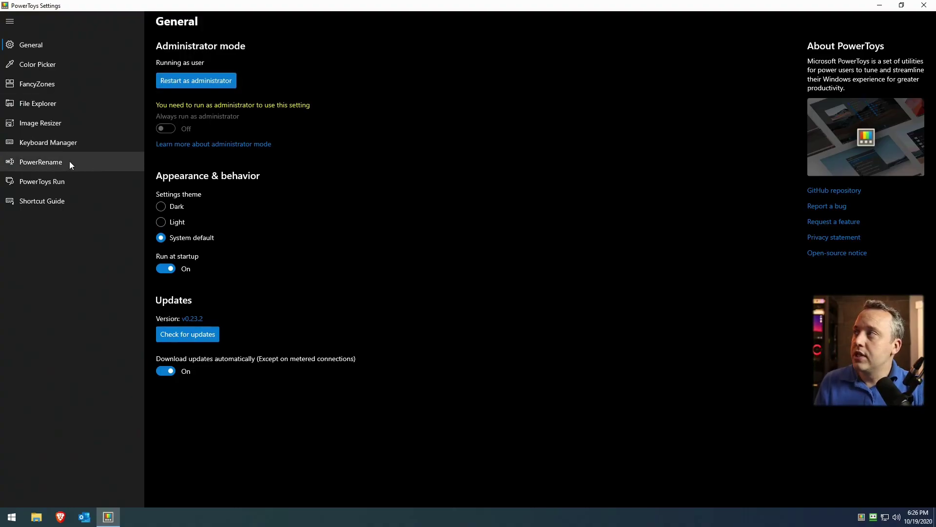
pyautogui.click(59, 144)
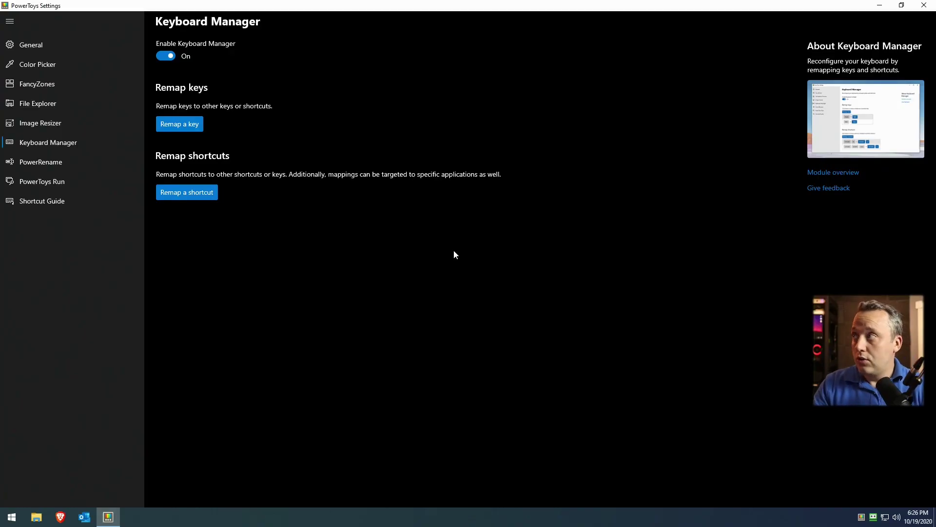
# Review the PowerRename and PowerToys Run pages, including the Run shortcut, then switch to Brave
pyautogui.click(50, 162)
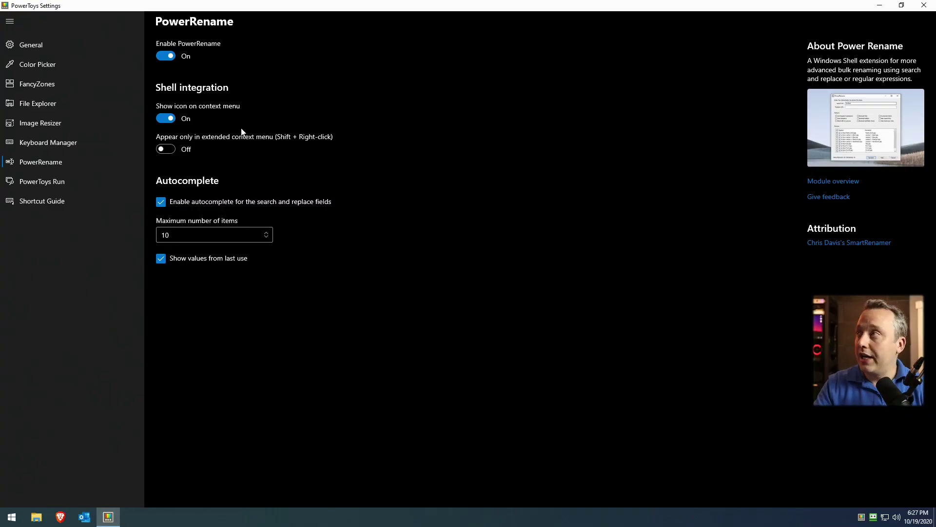
pyautogui.click(60, 180)
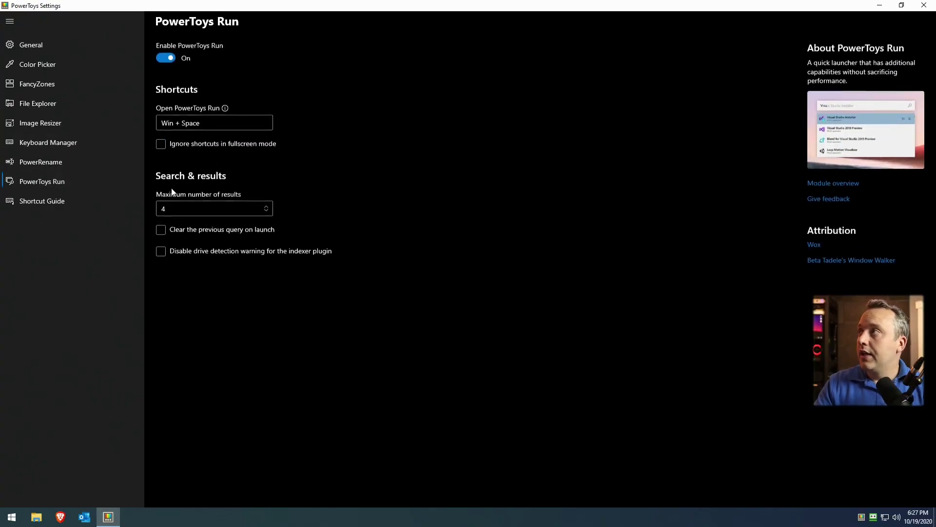
pyautogui.click(193, 121)
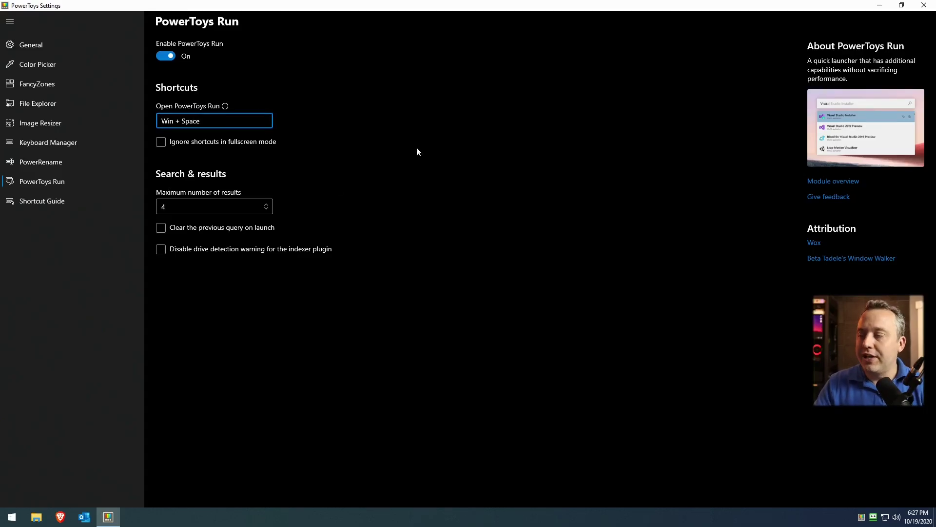
pyautogui.click(60, 516)
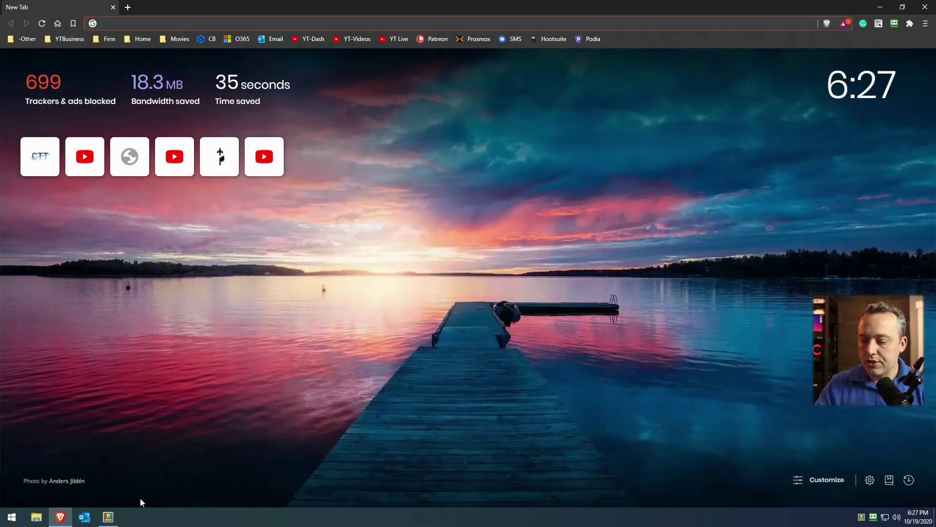
# Close the Brave browser window to reveal the PowerToys Run settings page again
pyautogui.hotkey('alt', 'space')
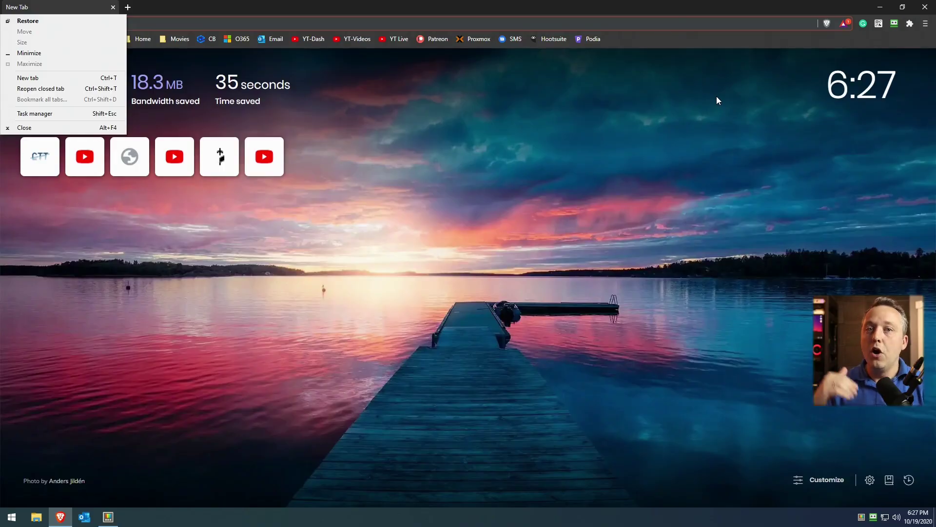
pyautogui.click(926, 8)
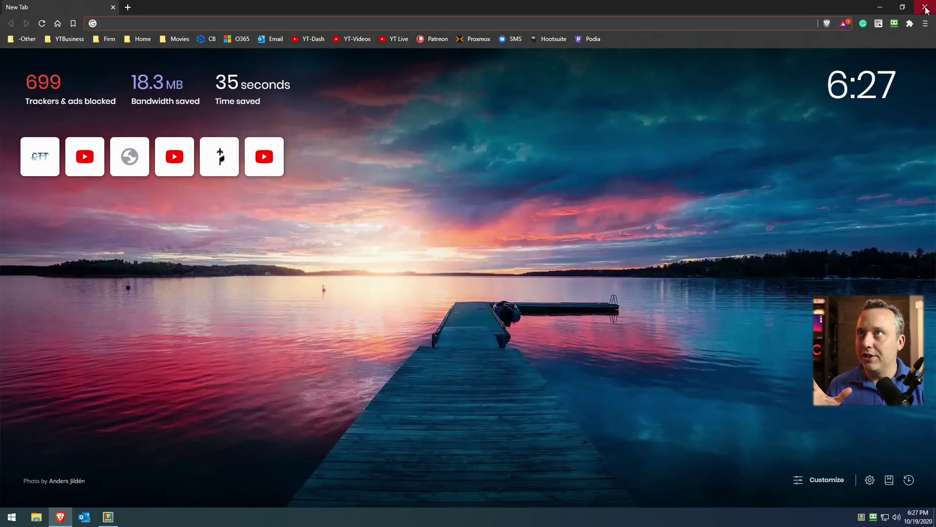
pyautogui.click(926, 8)
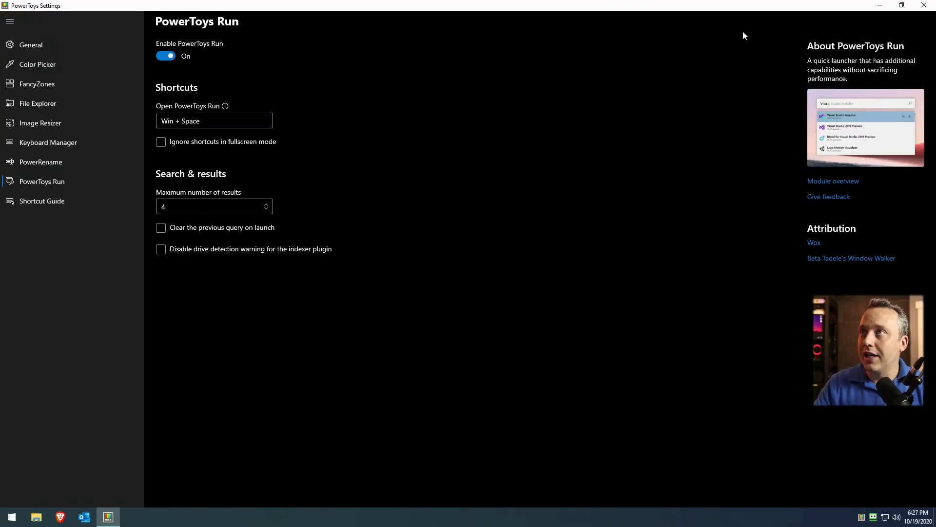
# Close PowerToys Settings and launch Brave by searching 'brave' in PowerToys Run
pyautogui.click(924, 6)
pyautogui.hotkey('alt', 'space')
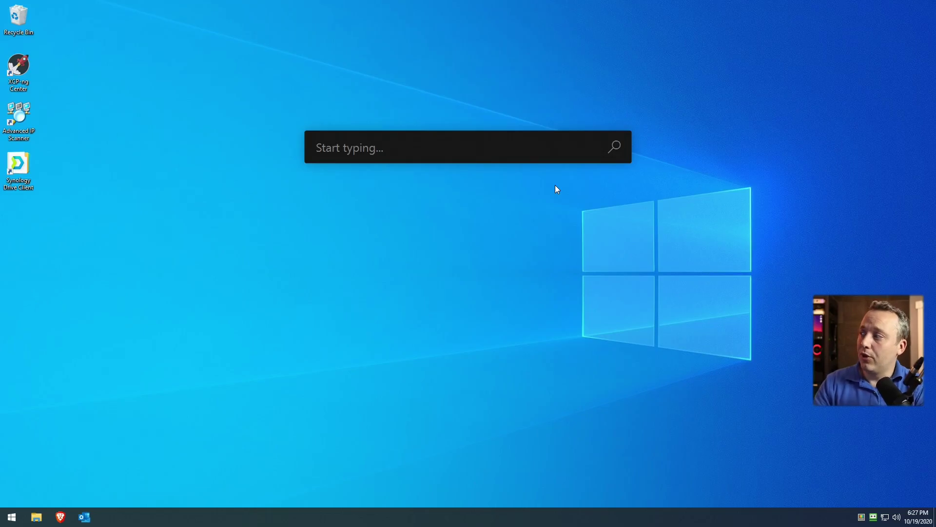
pyautogui.write('brave')
pyautogui.press('Return')
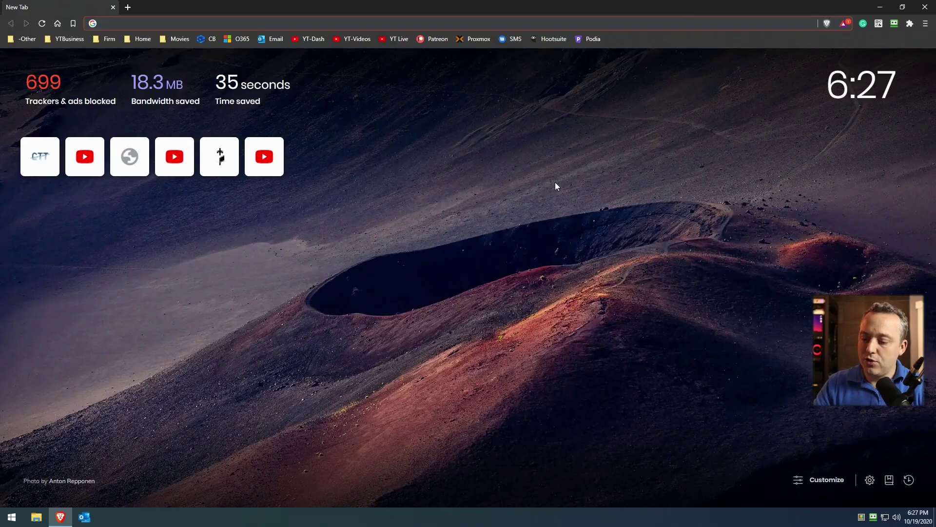
# Clear the launcher and browser away and reopen PowerToys Settings from the tray icon
pyautogui.hotkey('alt', 'space')
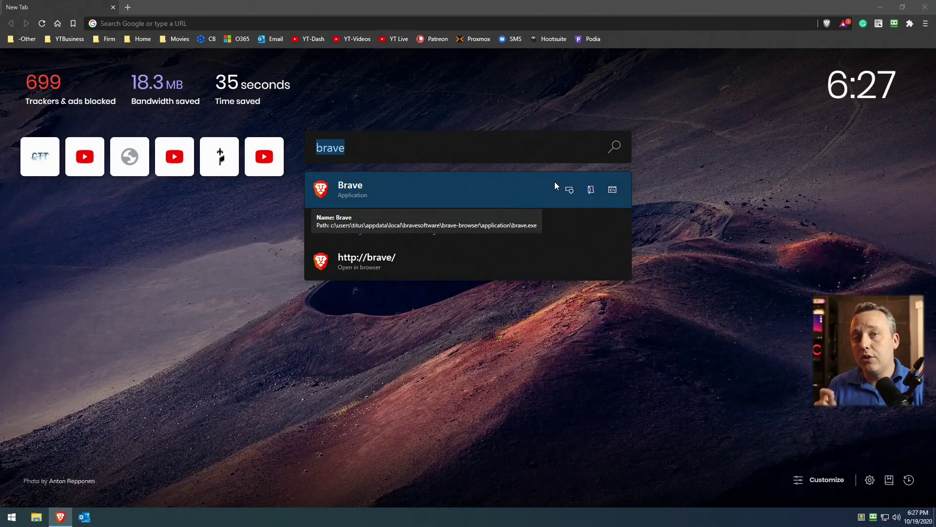
pyautogui.click(925, 7)
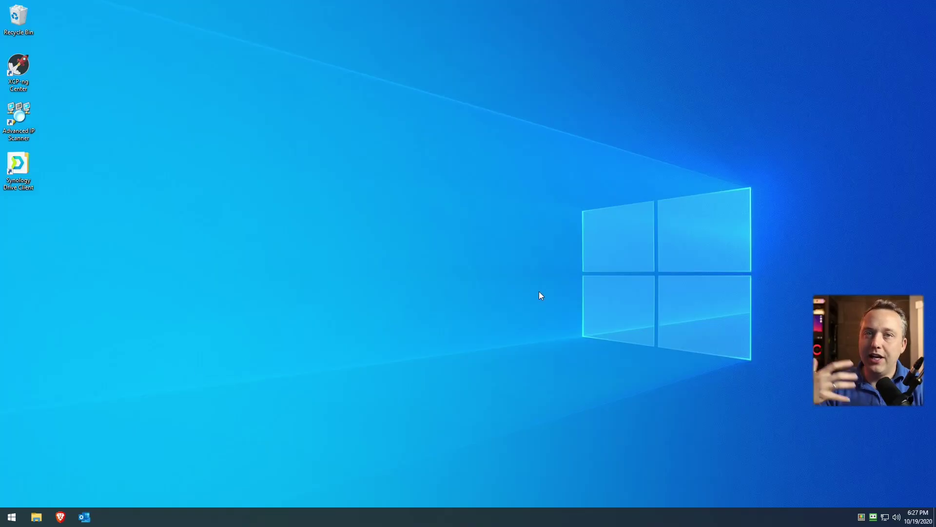
pyautogui.click(861, 516)
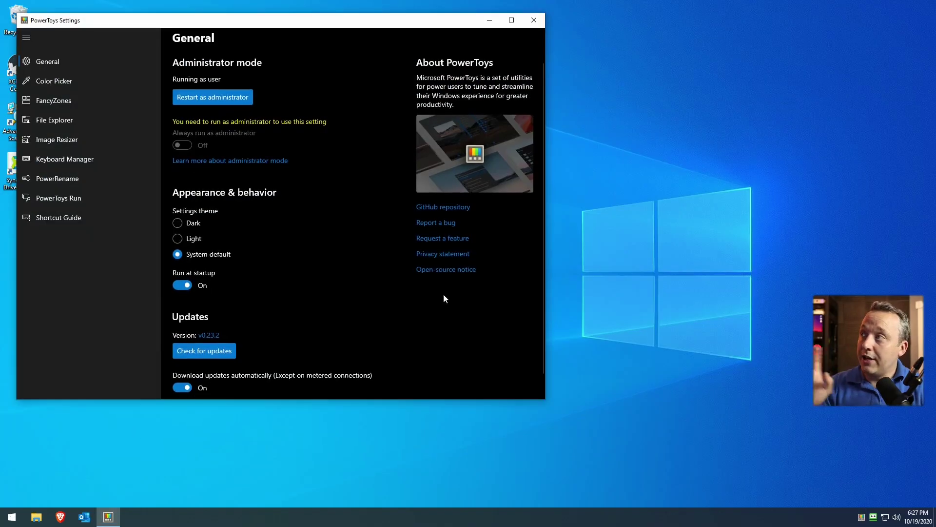
# Go to the Shortcut Guide settings and hold the Windows key to display the overlay
pyautogui.click(64, 196)
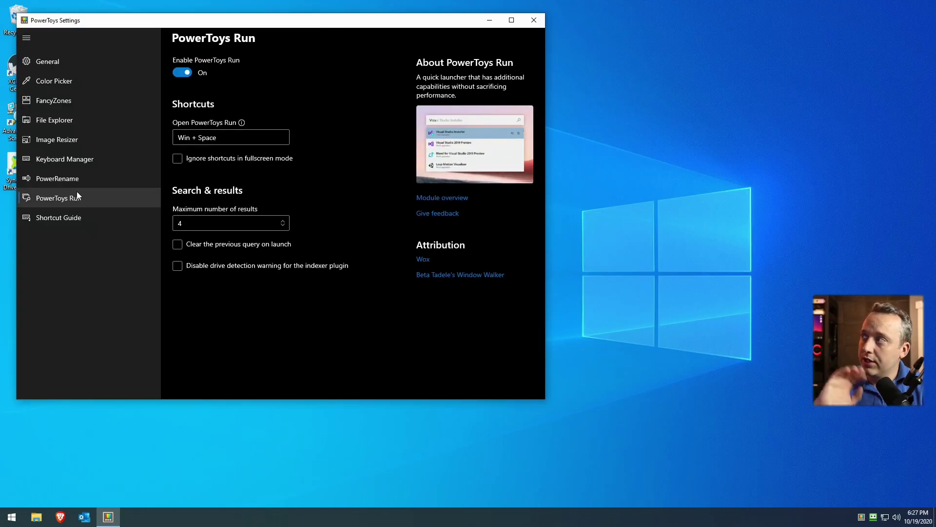
pyautogui.click(68, 218)
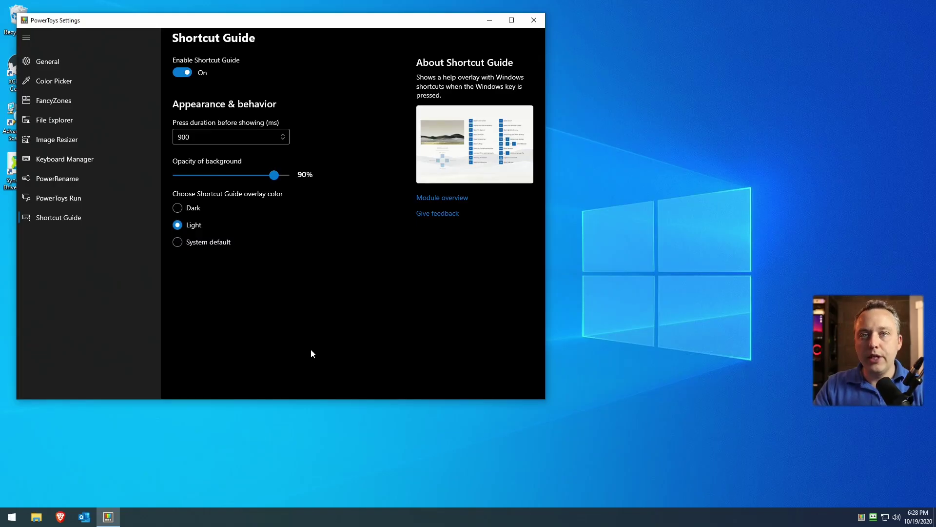
pyautogui.press('super')
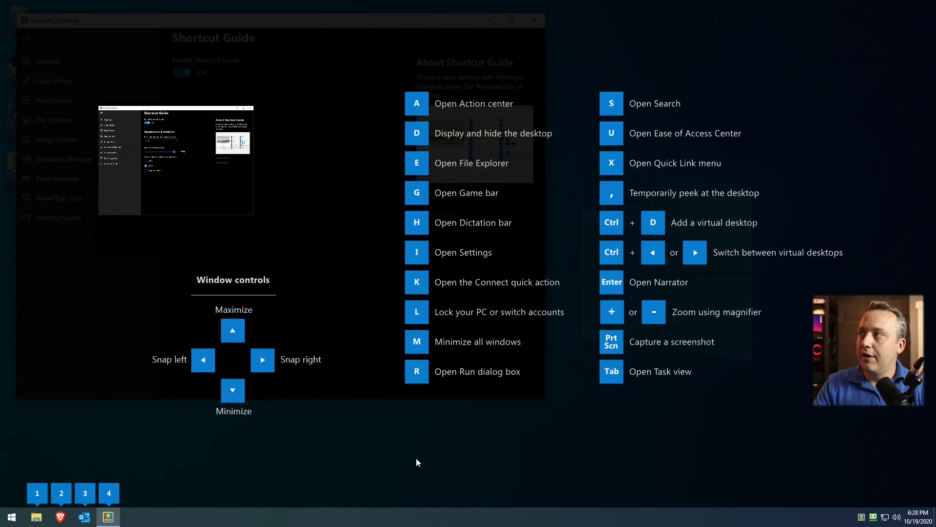
# Snap the Settings window among the upper-right, lower-right and upper-left corners with Win+arrows
pyautogui.press('super+Right')
pyautogui.press('super+Up')
pyautogui.press('super+Down')
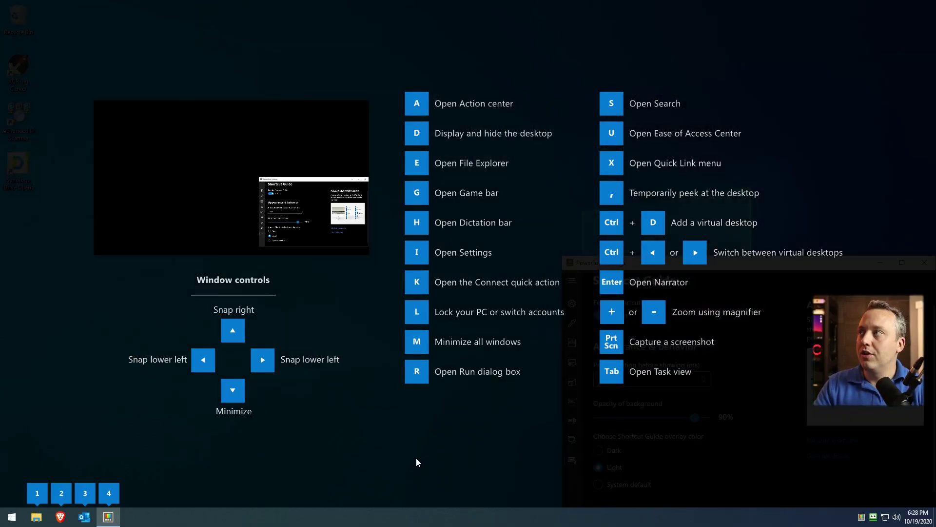
pyautogui.press('super+Up')
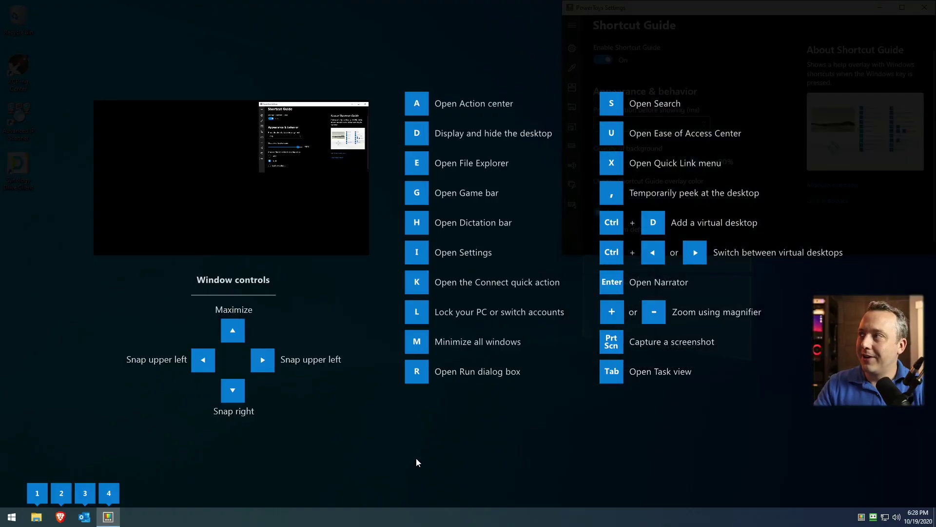
pyautogui.press('super+Left')
pyautogui.press('super+Down')
pyautogui.press('super+Right')
pyautogui.press('super+Up')
# Snap it to the lower right, then open File Explorer's This PC and show the overlay again
pyautogui.press('super+Left')
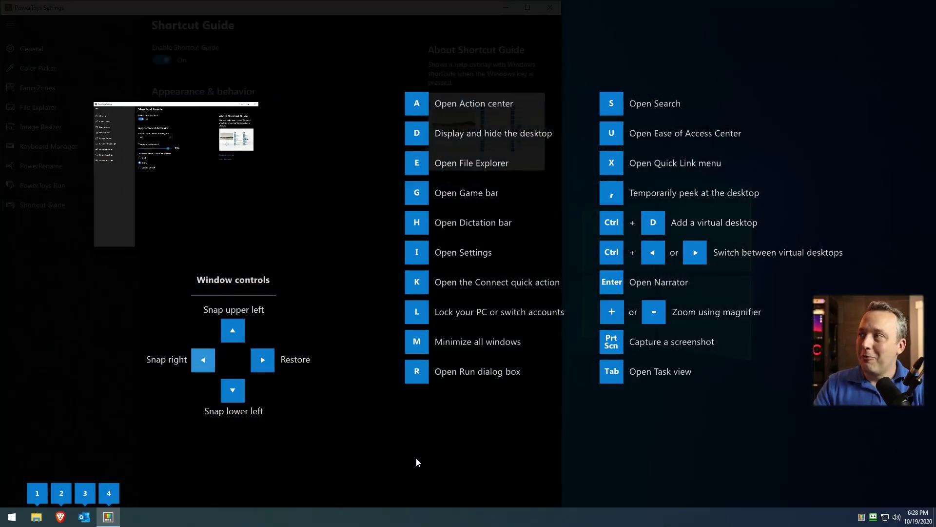
pyautogui.press('super+Right')
pyautogui.press('super+Down')
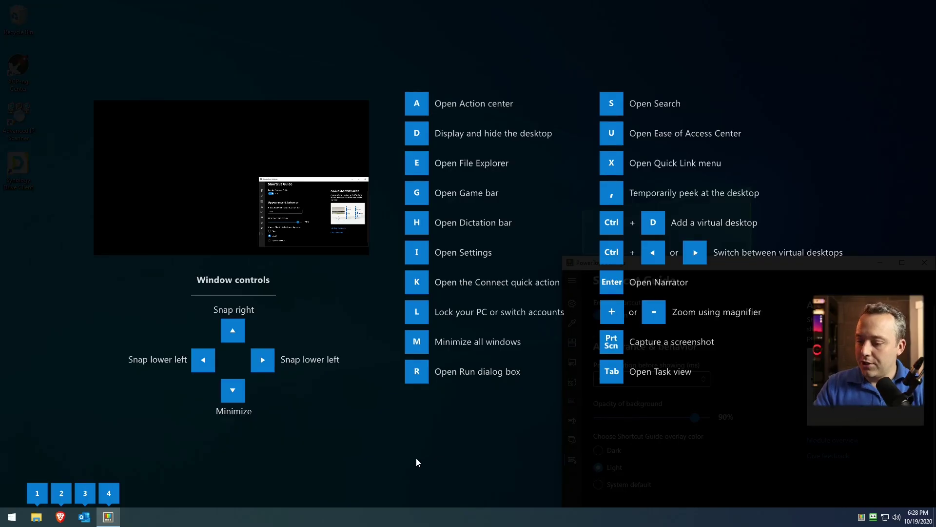
pyautogui.press('super+e')
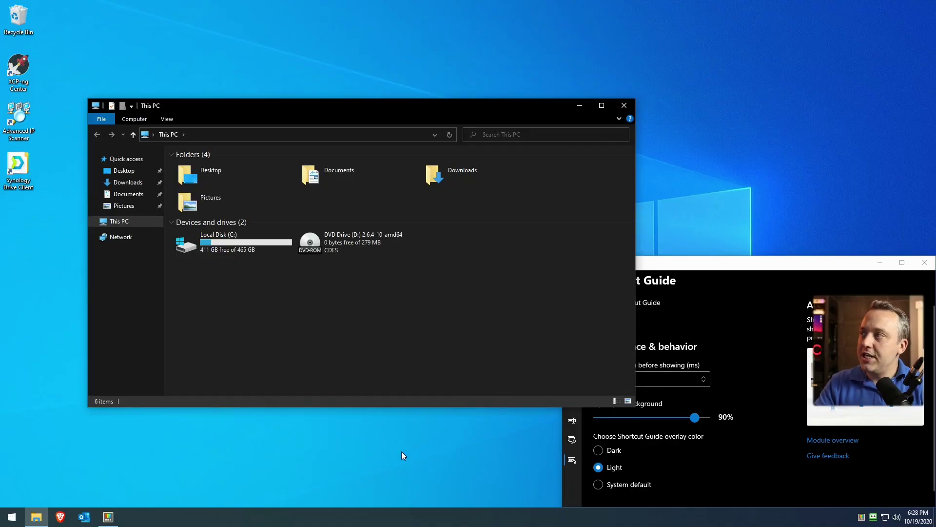
pyautogui.press('super')
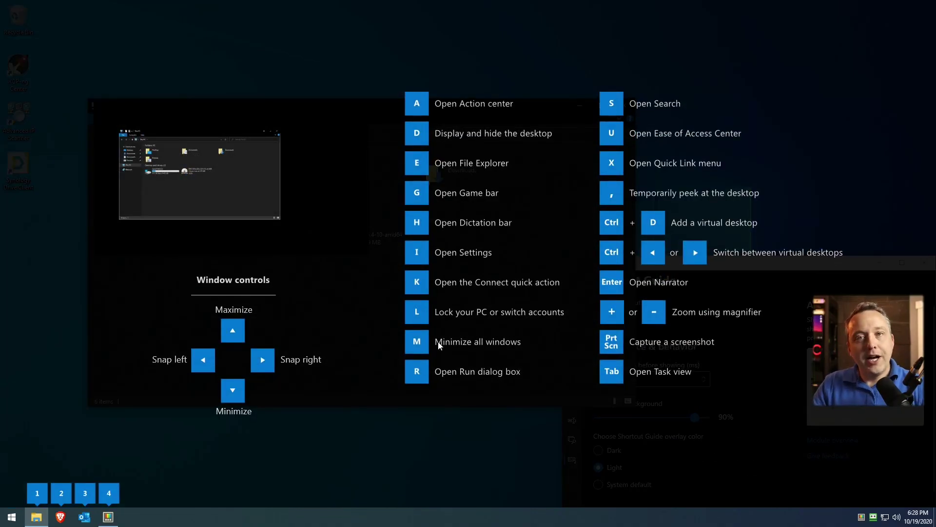